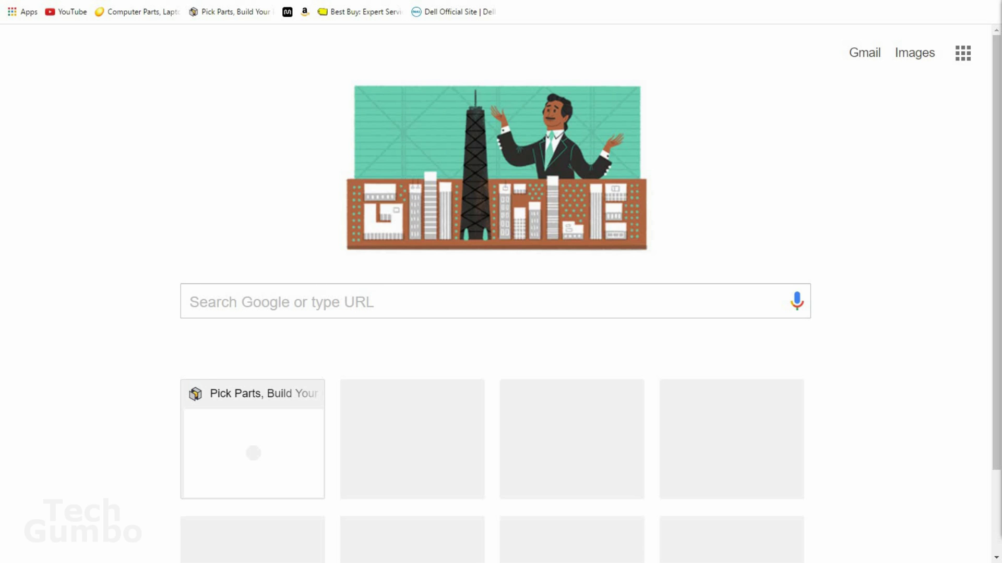
Clear the Dell bookmark's name in Chrome and save it, leaving only its icon
left_click(454, 22)
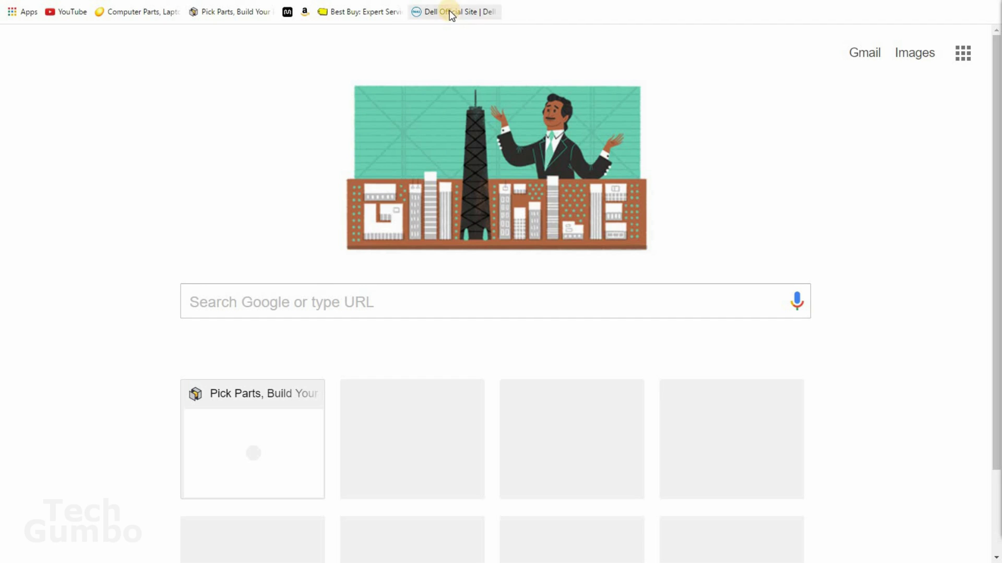
right_click(452, 17)
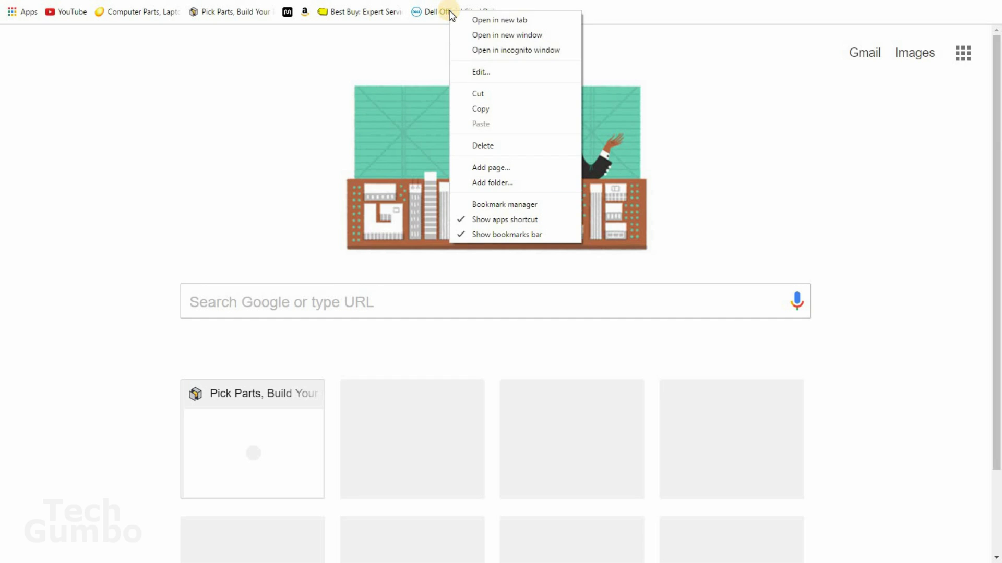
left_click(486, 72)
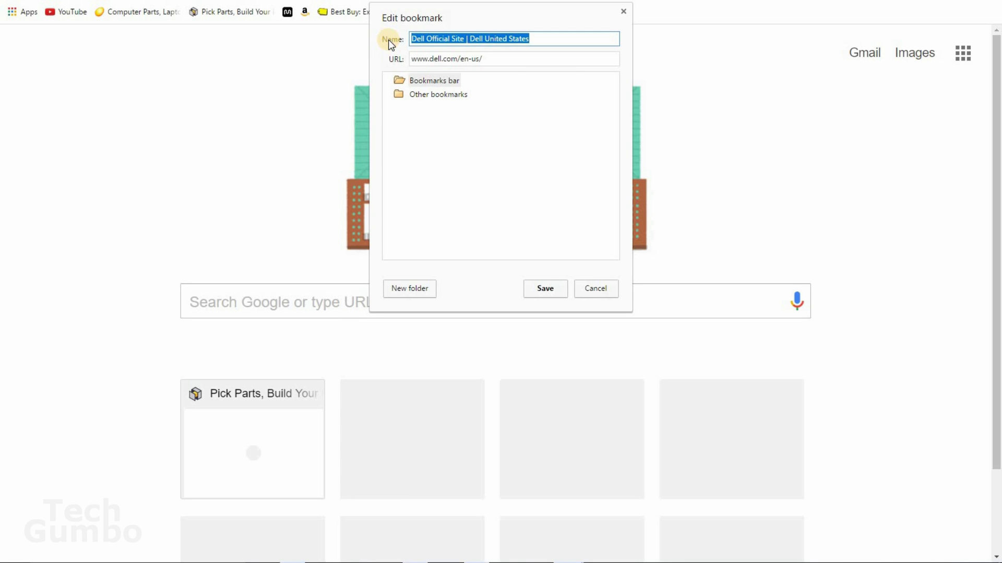
key("BackSpace")
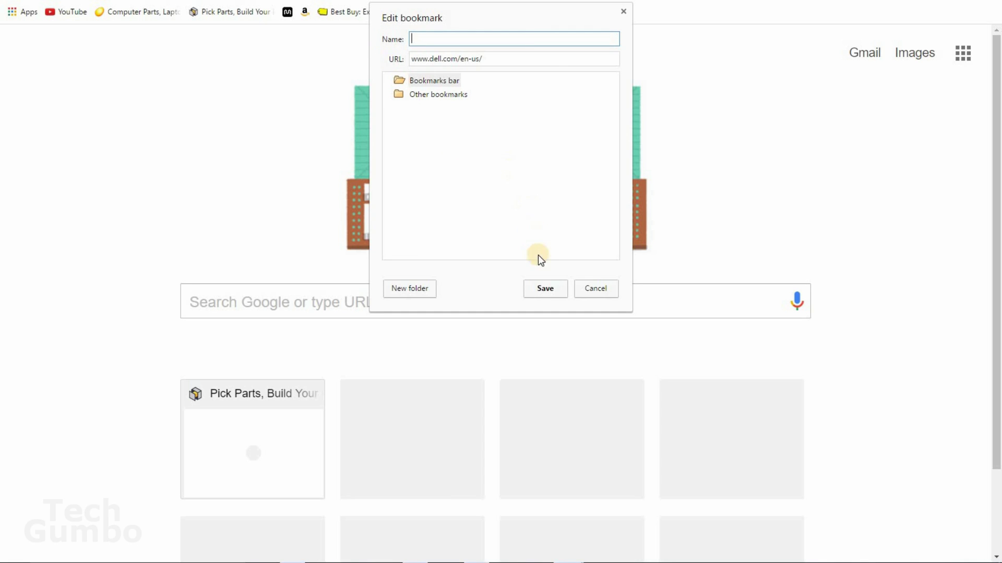
left_click(543, 288)
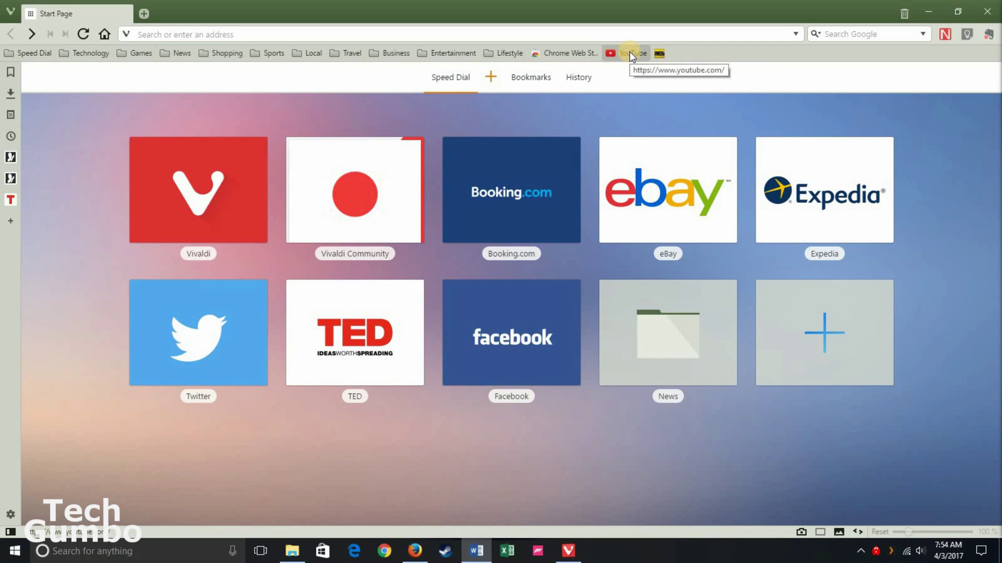
Rename Vivaldi's YouTube bookmark to an empty name so only its icon remains
right_click(629, 51)
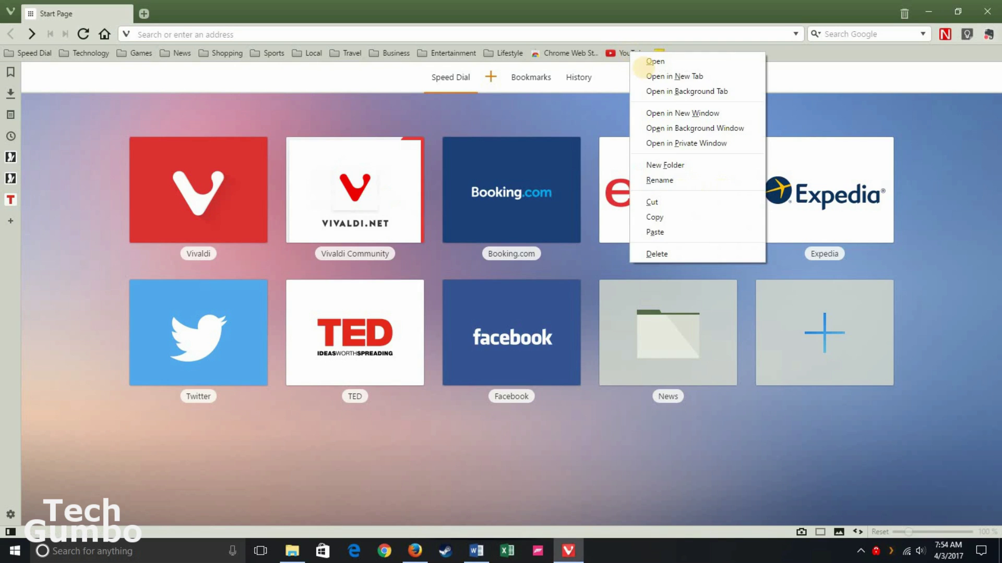
left_click(670, 182)
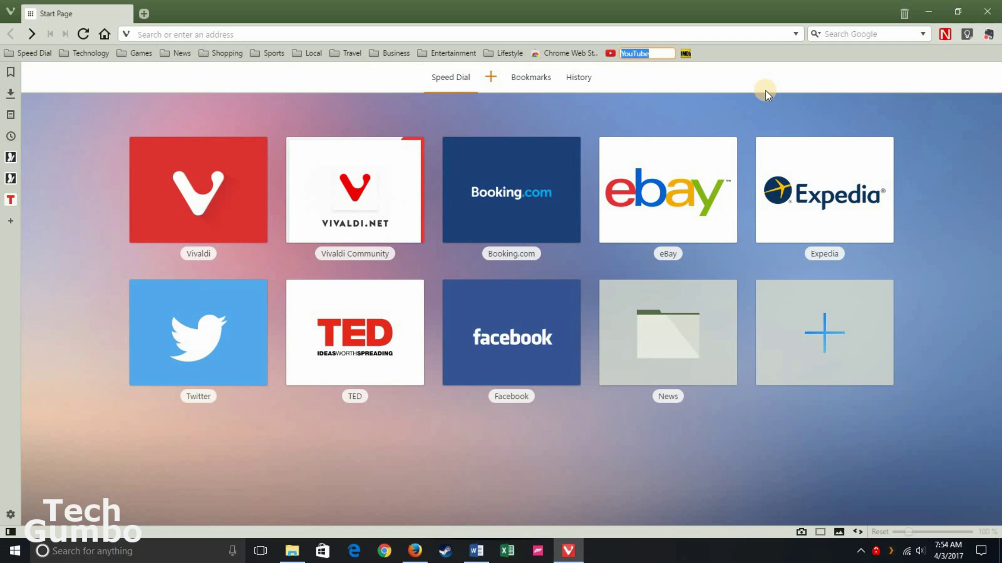
key("BackSpace")
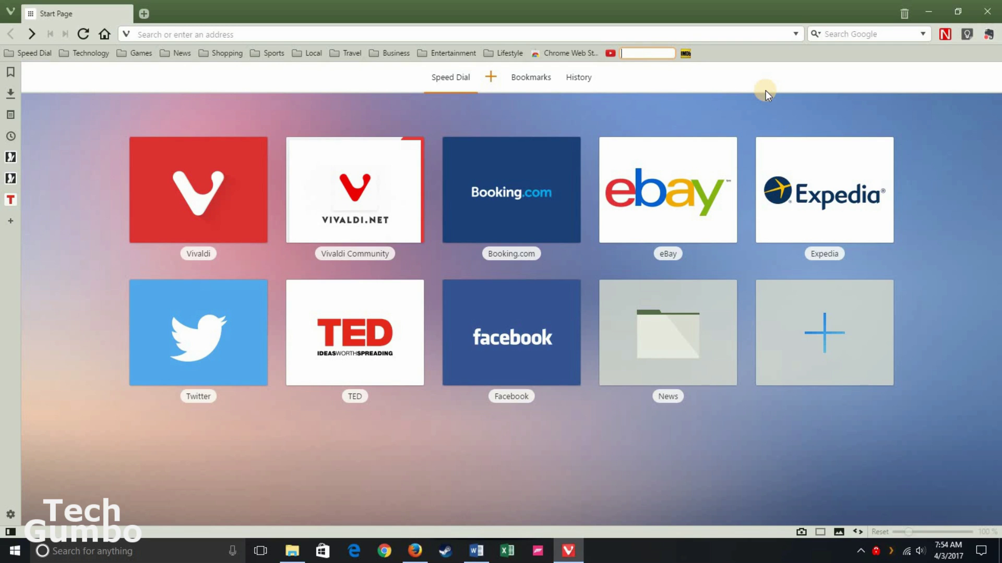
key("Return")
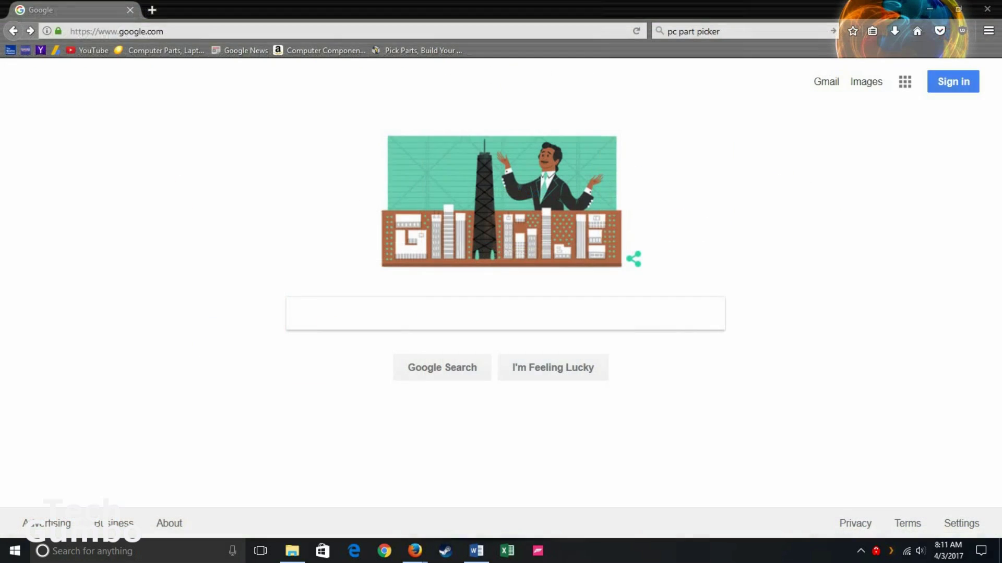
Delete the name of Firefox's PCPartPicker bookmark in its Properties
right_click(415, 53)
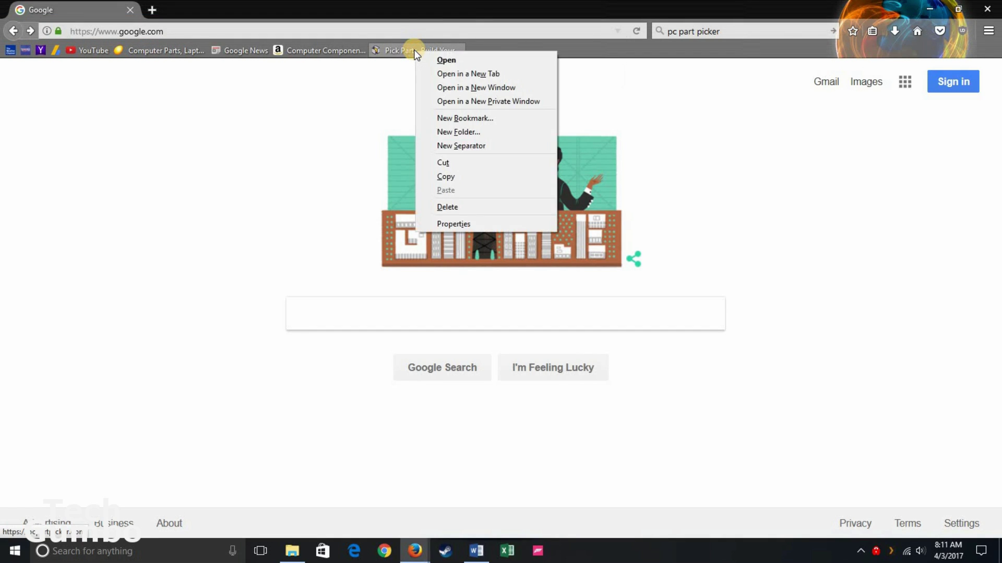
left_click(463, 225)
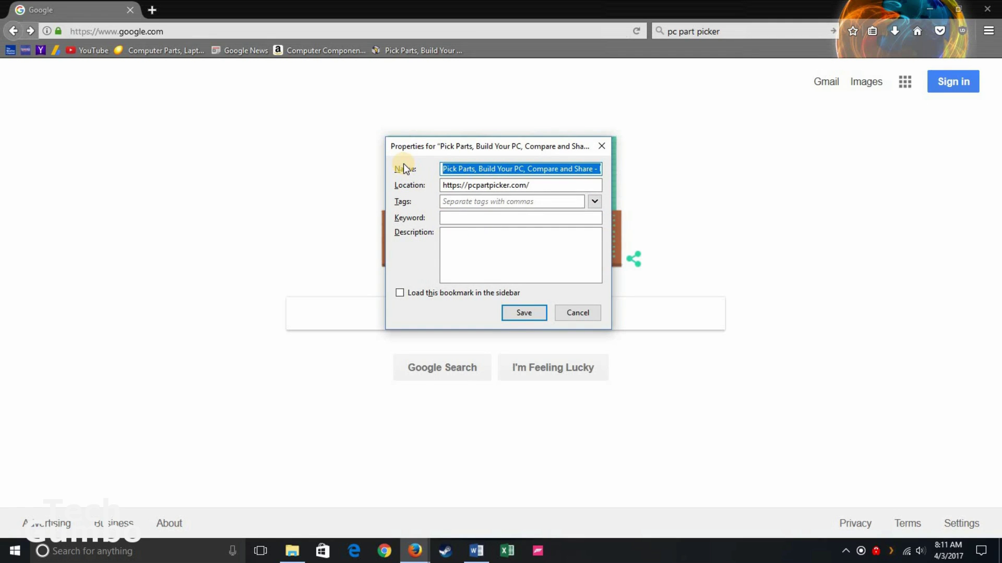
key("BackSpace")
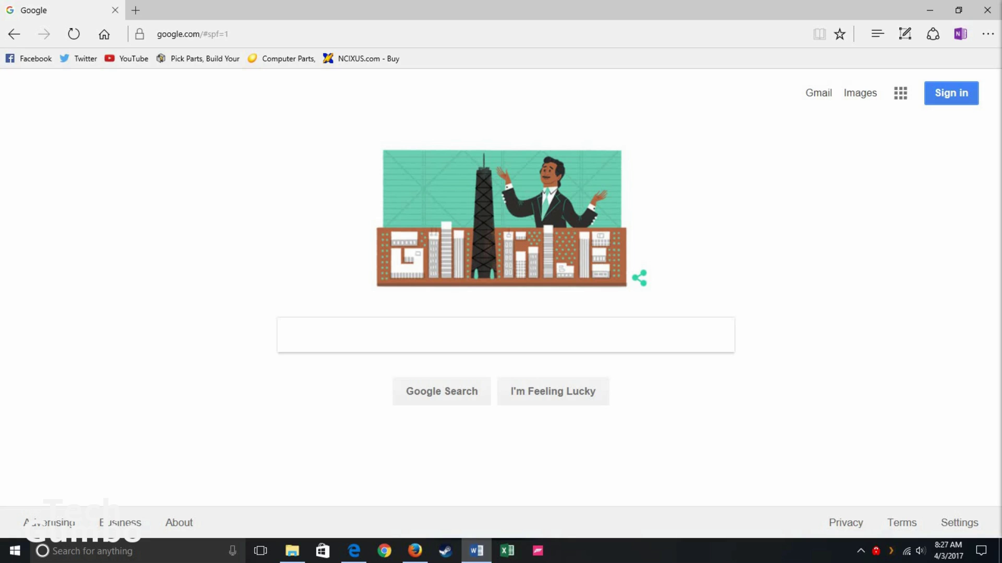
right_click(503, 61)
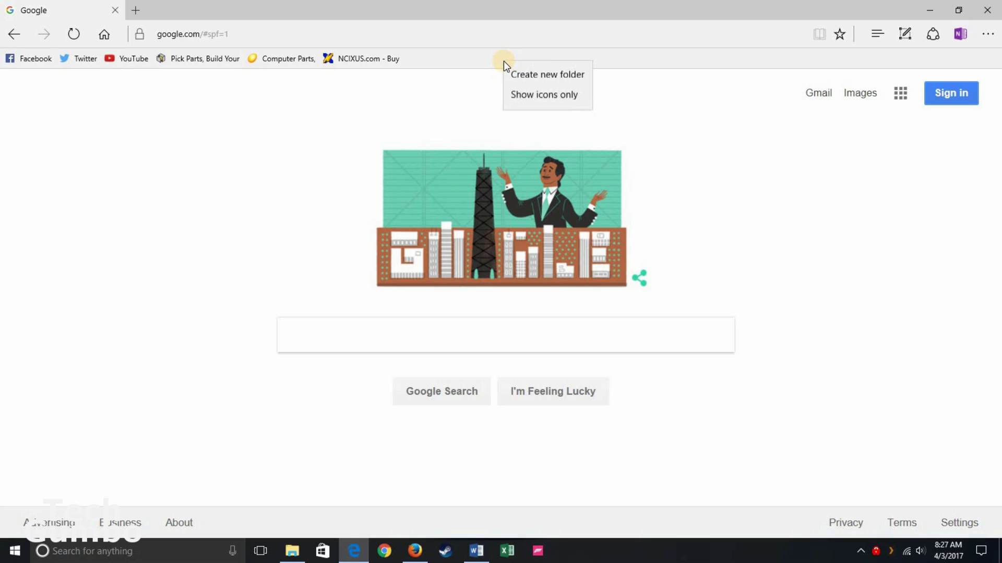
left_click(521, 95)
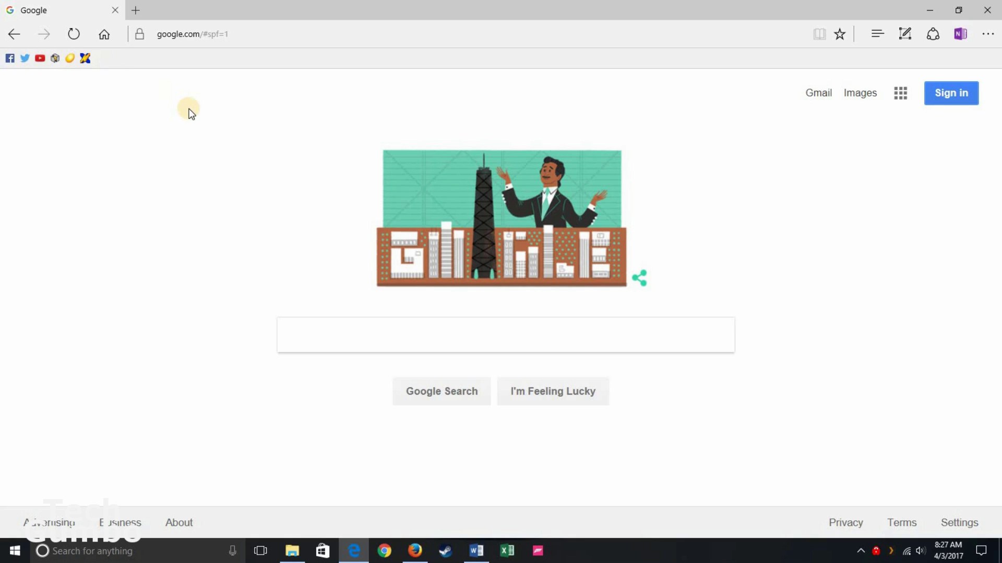
right_click(223, 59)
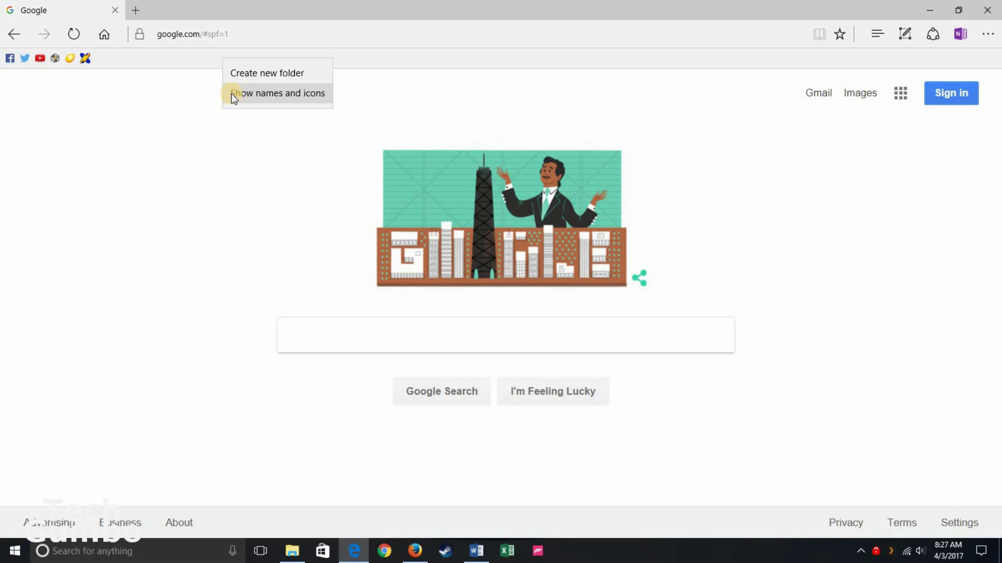
left_click(231, 93)
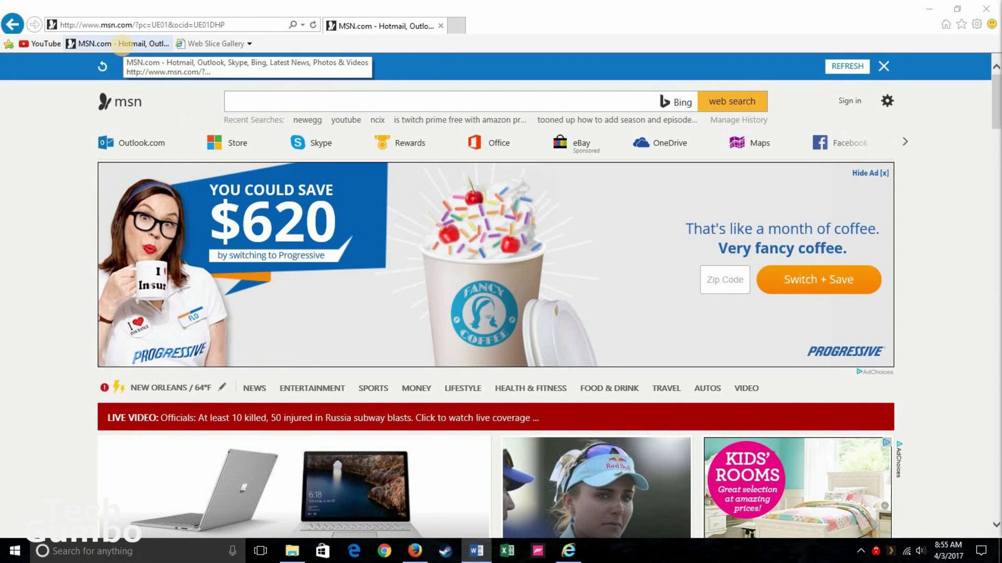
Set Internet Explorer's favorites bar title widths to Icons only
right_click(123, 45)
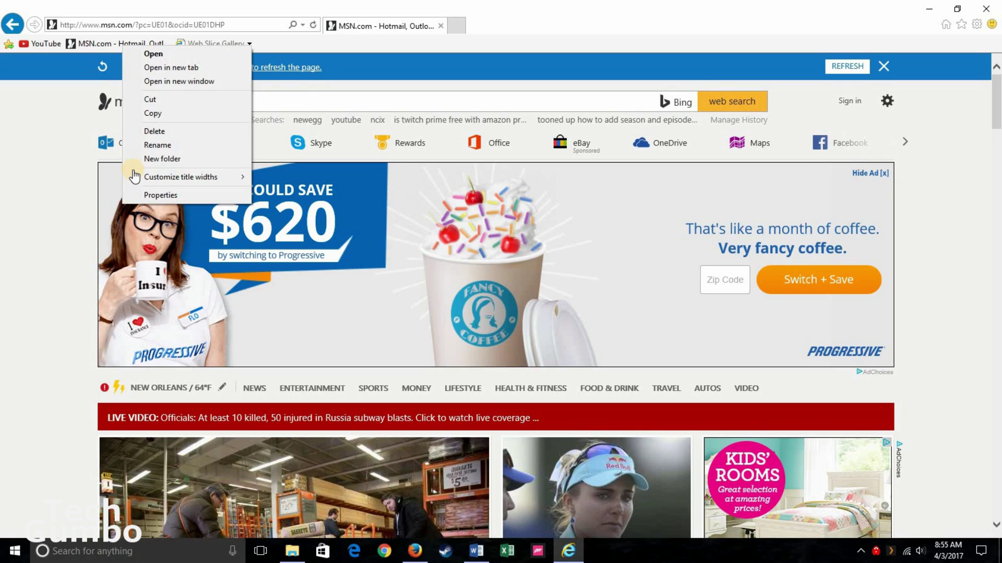
mouse_move(181, 177)
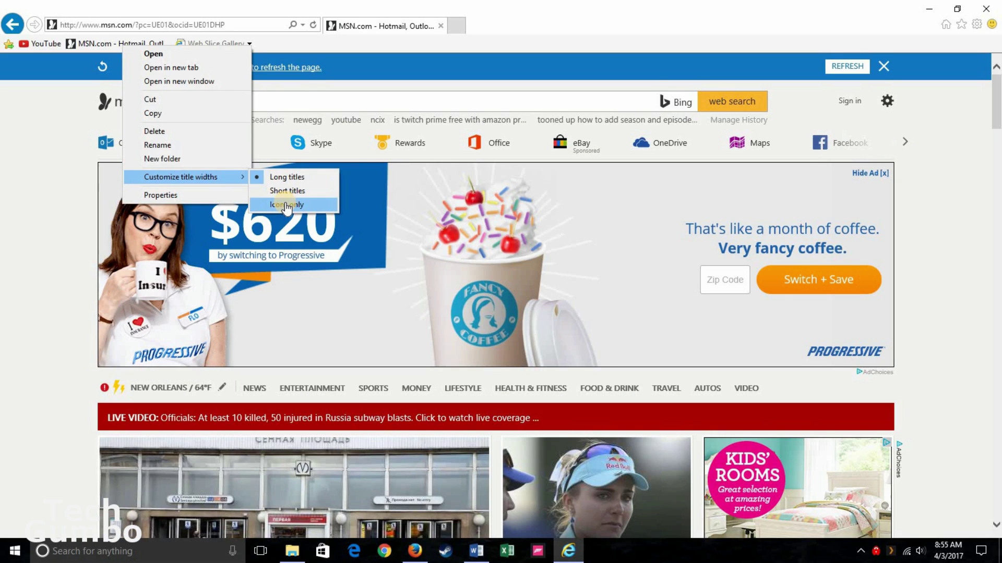
left_click(287, 205)
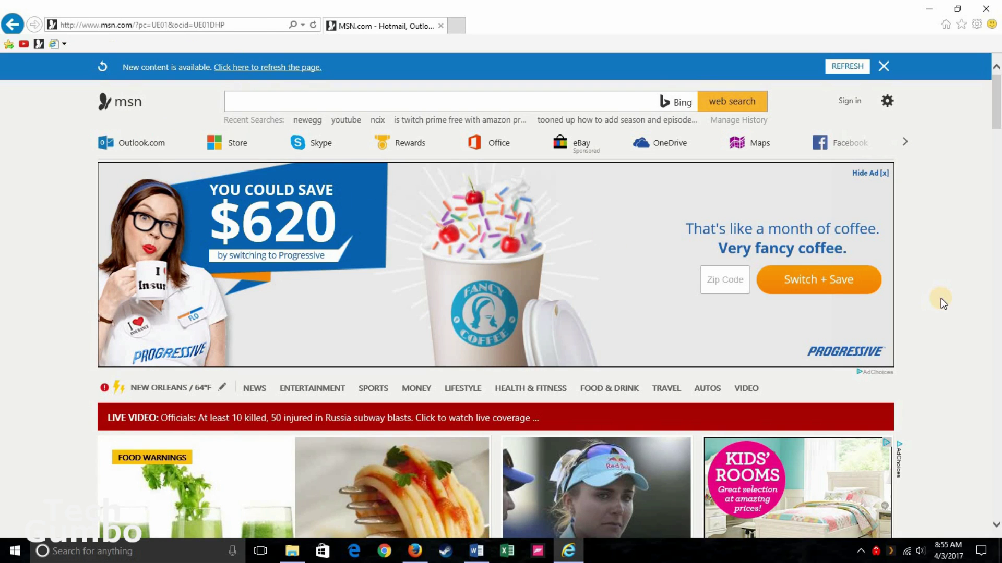